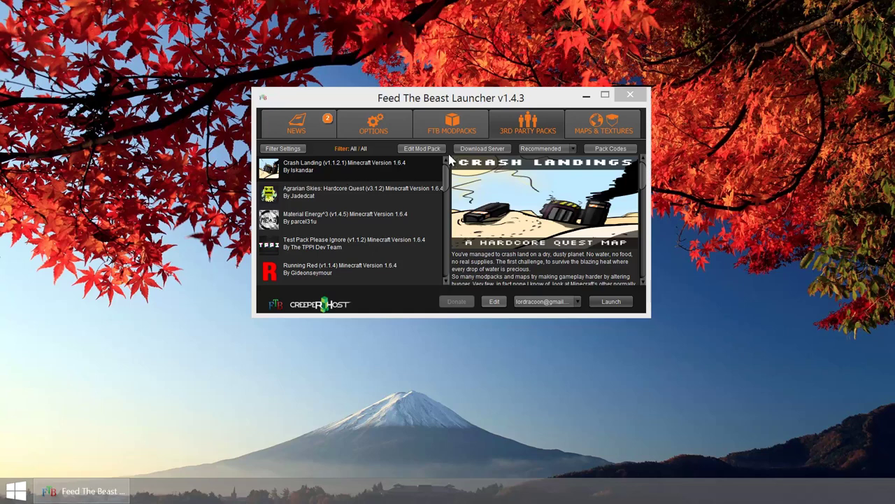
- Leave the pack version on Recommended, download CrashLanding113Beta1 from crashlanding.wildwestscifi.net, then close Chrome
left_click(572, 149)
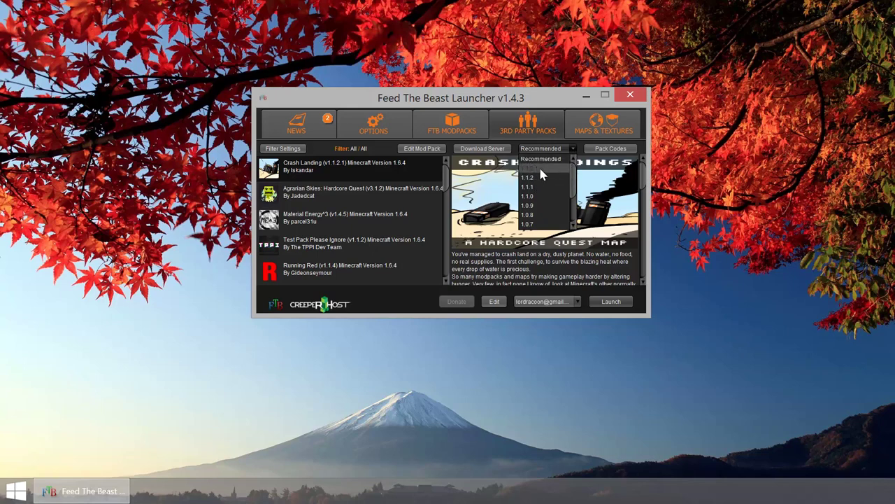
left_click(96, 288)
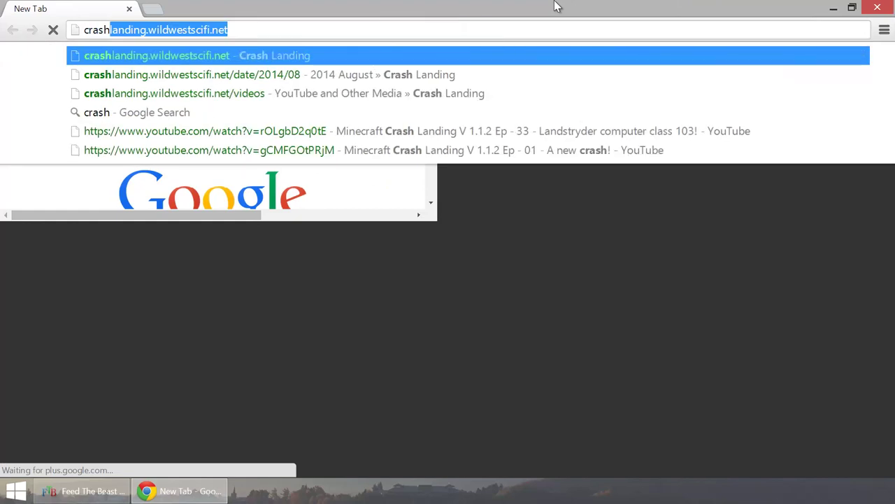
key("Return")
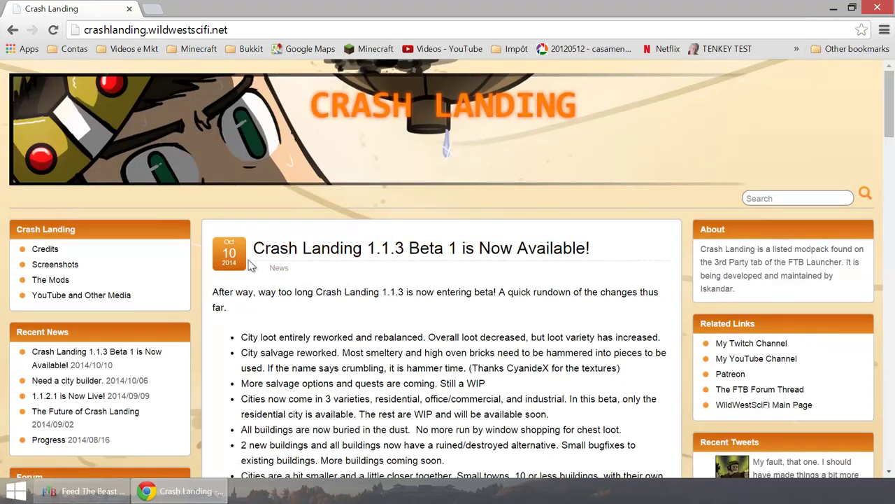
scroll(396, 266, "down", 8)
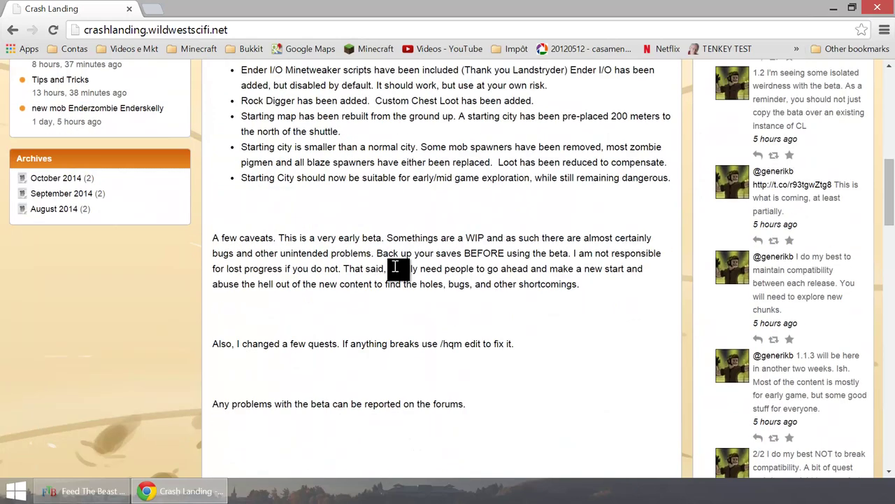
scroll(395, 266, "down", 6)
scroll(375, 256, "up", 2)
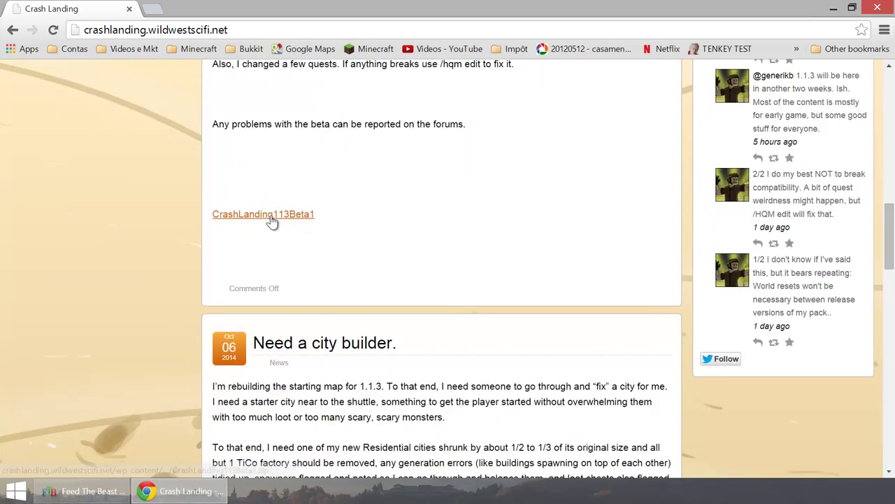
left_click(270, 219)
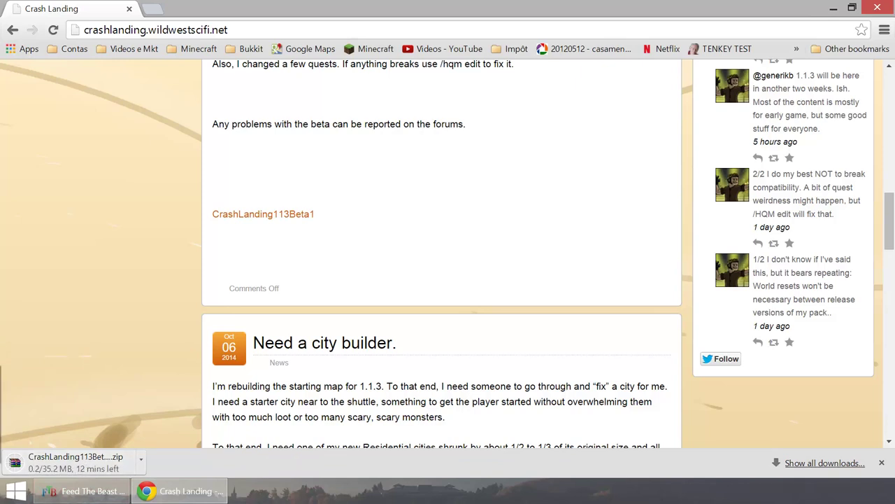
left_click(878, 7)
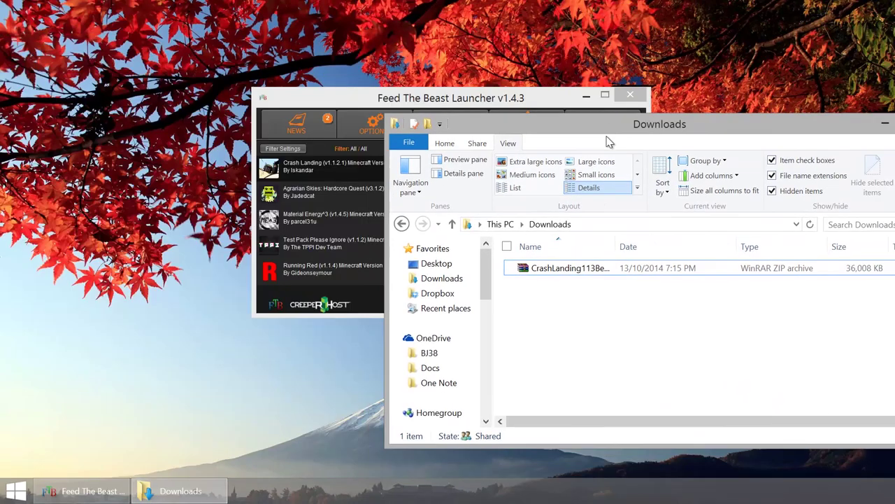
- Close Downloads and browse D:\Dropbox\Feed The Beast\CrashLanding, peeking inside its minecraft folder
left_click(575, 268)
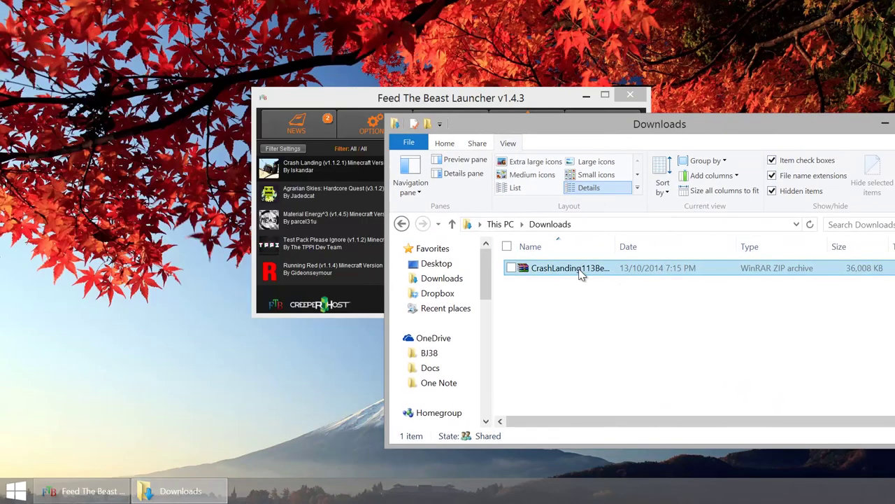
key("alt+F4")
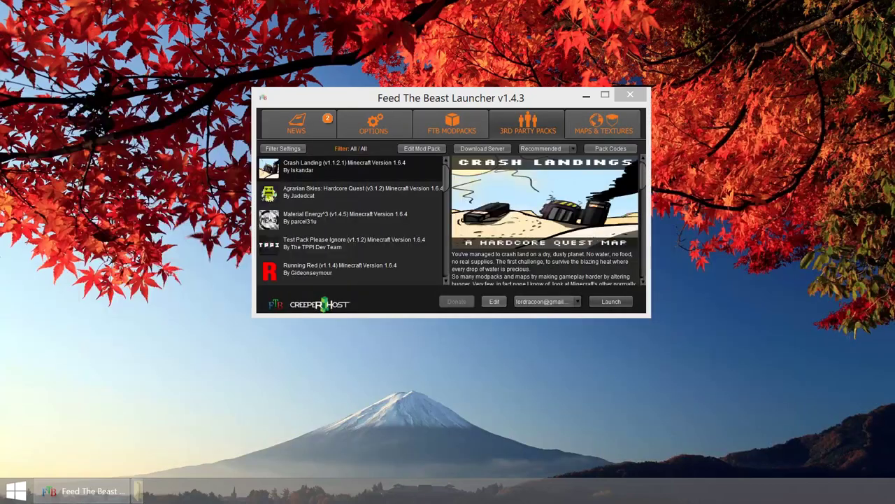
key("super+e")
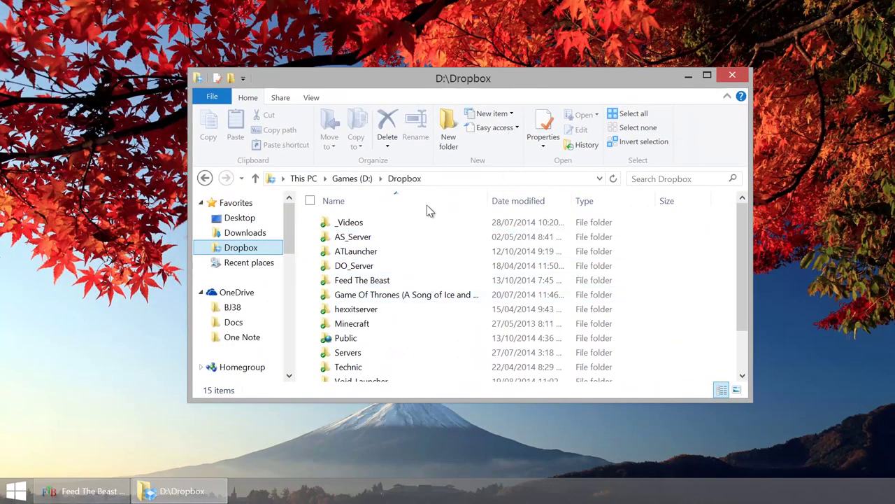
double_click(371, 283)
double_click(370, 283)
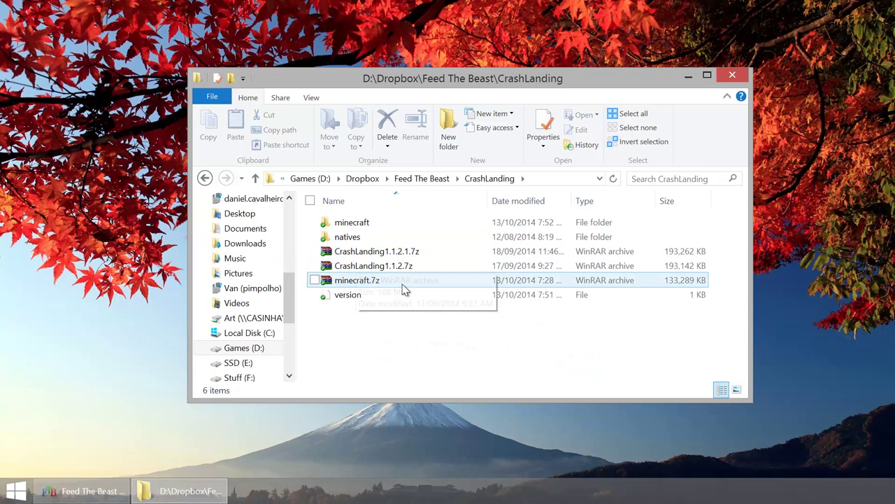
double_click(362, 225)
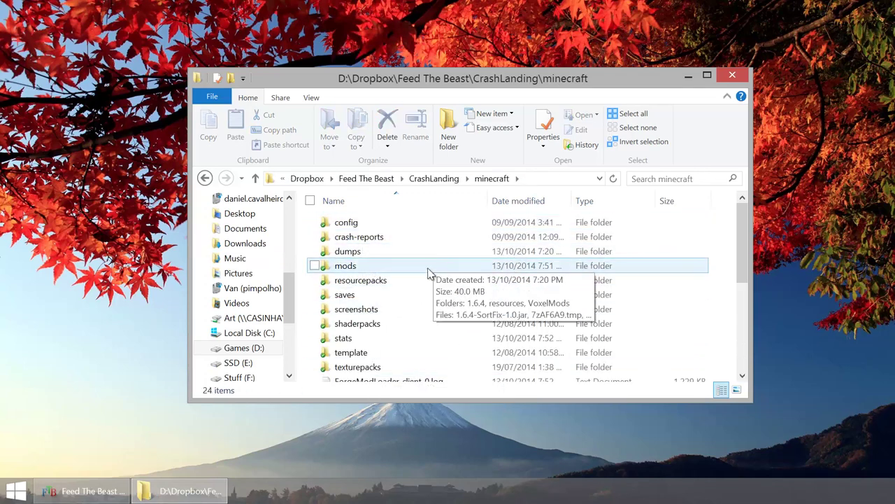
scroll(429, 275, "down", 4)
scroll(430, 266, "up", 4)
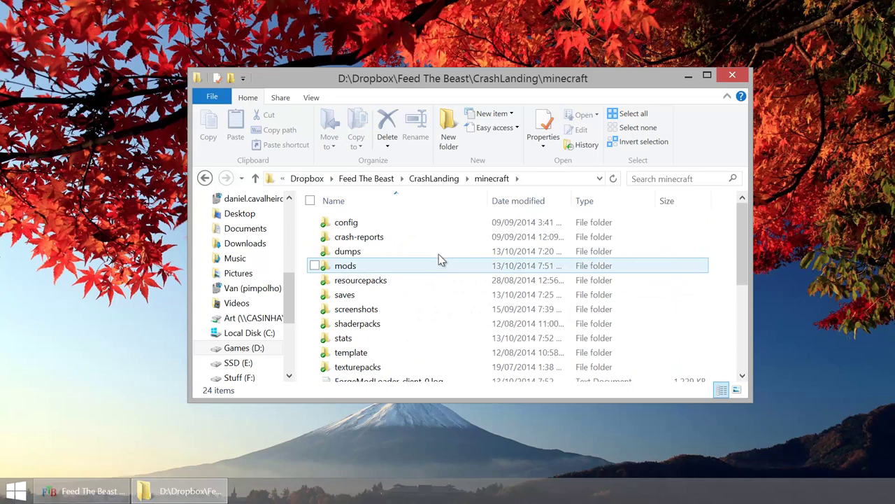
left_click(441, 179)
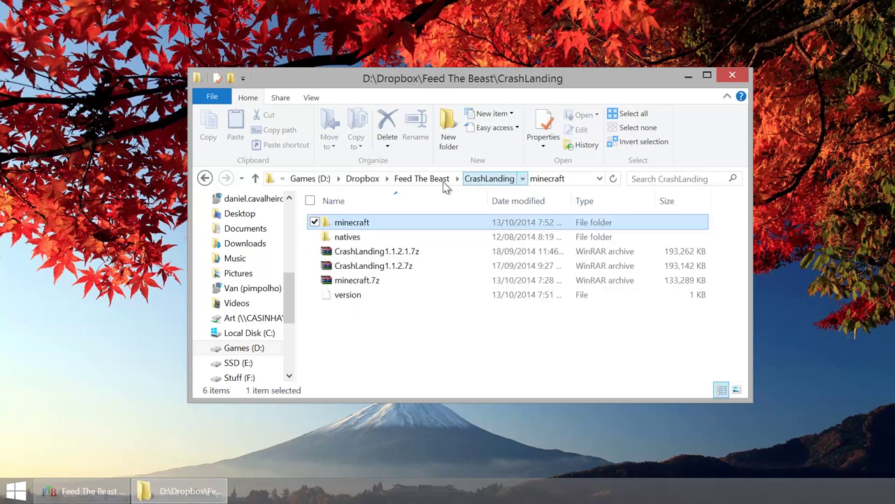
- View the minecraft folder's 7-Zip options without compressing, then close the CrashLanding window
right_click(362, 228)
mouse_move(398, 221)
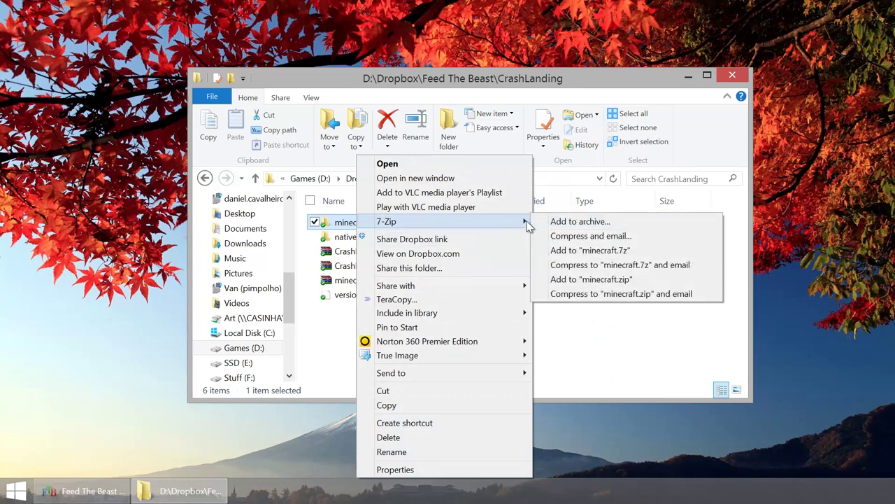
left_click(630, 252)
left_click(650, 377)
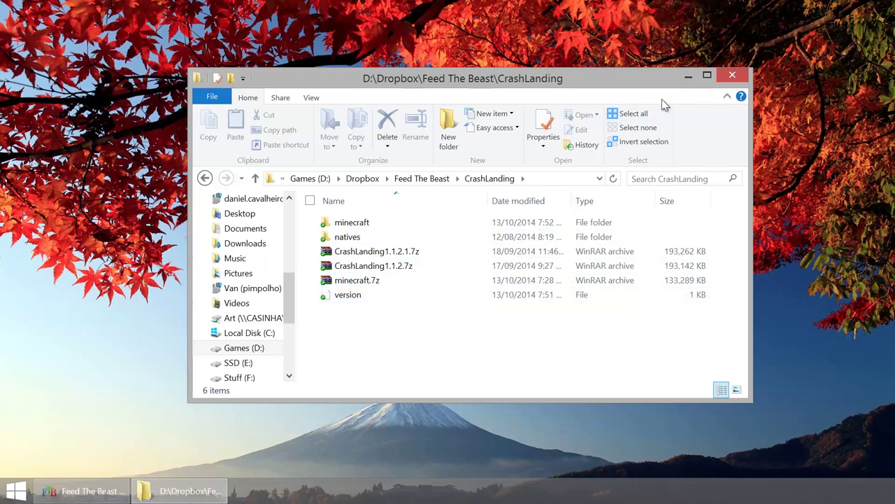
left_click(735, 74)
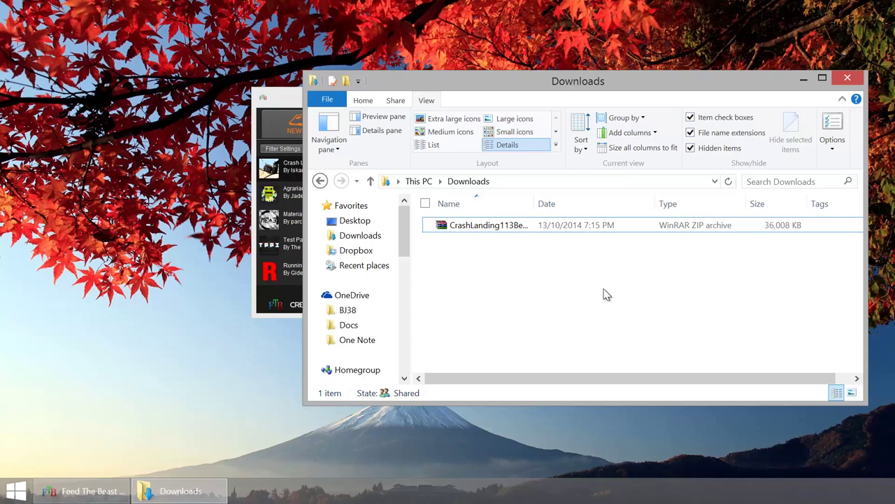
- In a new Explorer window, open D:\Dropbox\Feed The Beast\CrashLanding\minecraft
key("super+e")
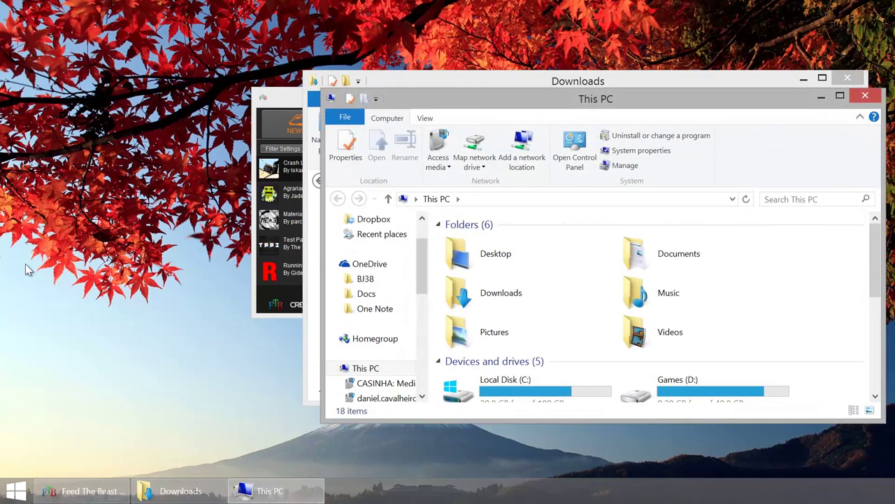
left_click(373, 219)
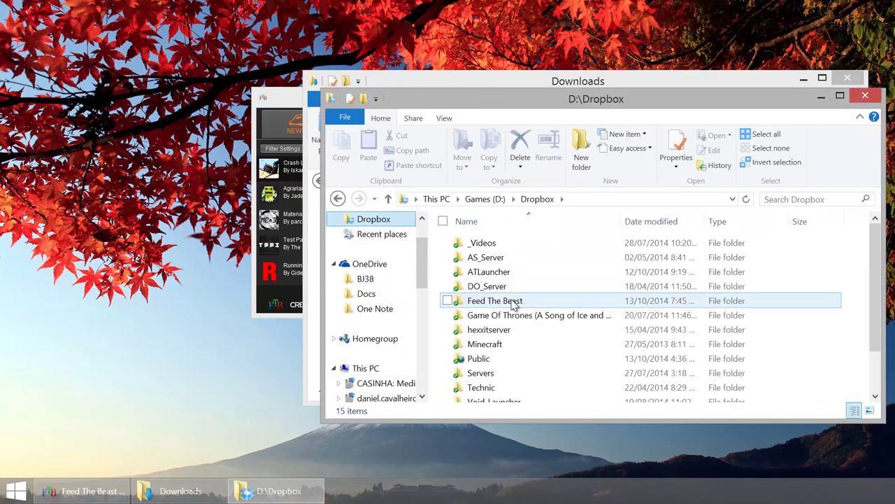
double_click(490, 294)
double_click(493, 301)
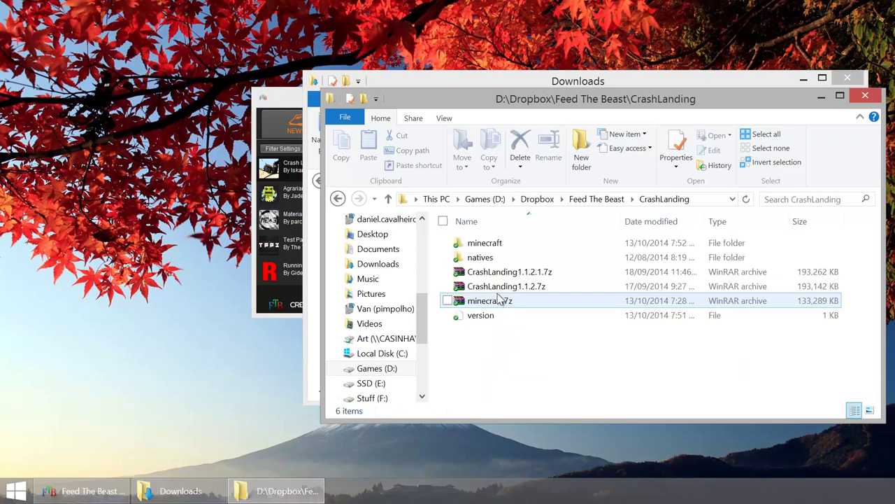
double_click(484, 243)
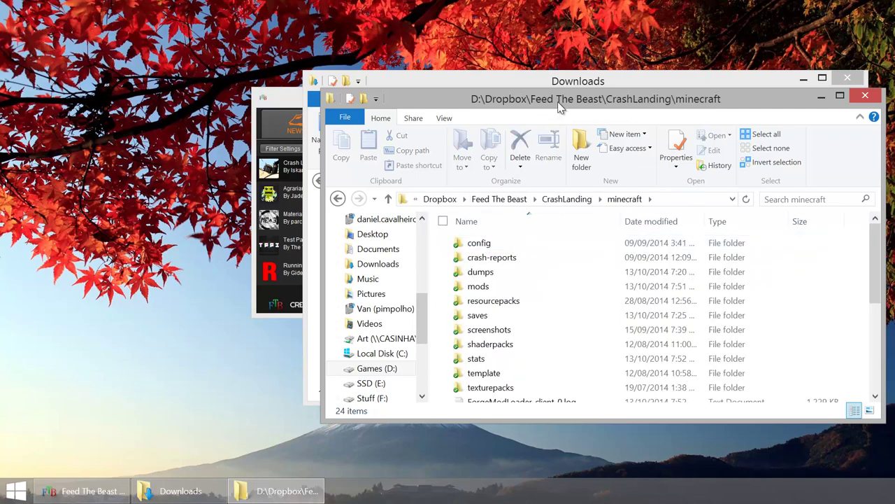
- Snap the minecraft folder to the left half and Downloads to the right half
left_click_drag(561, 107, 334, 133)
key("super+Left")
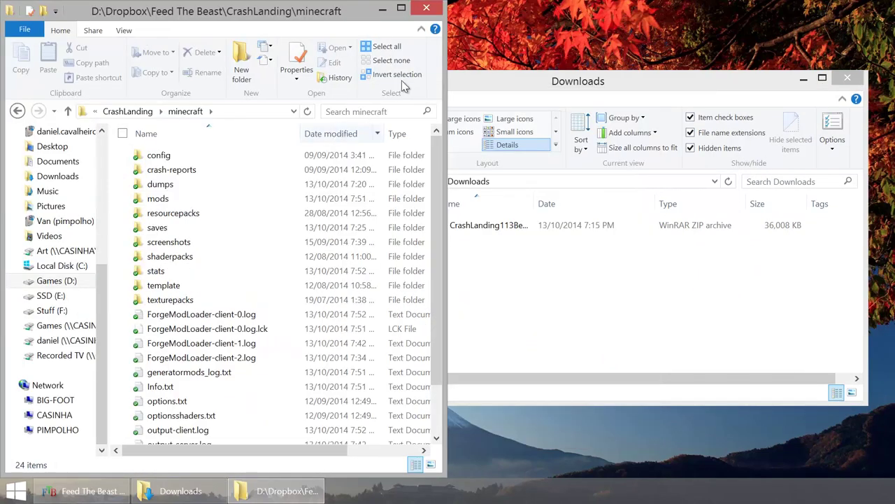
double_click(750, 93)
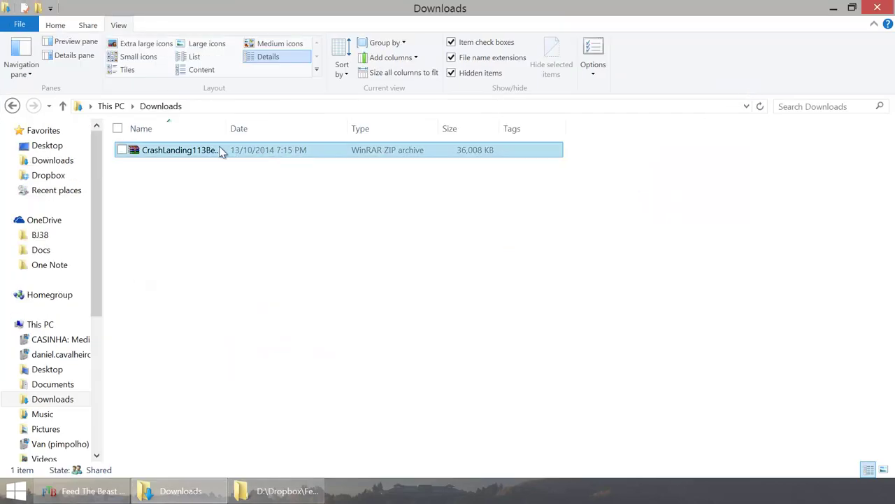
key("super+Right")
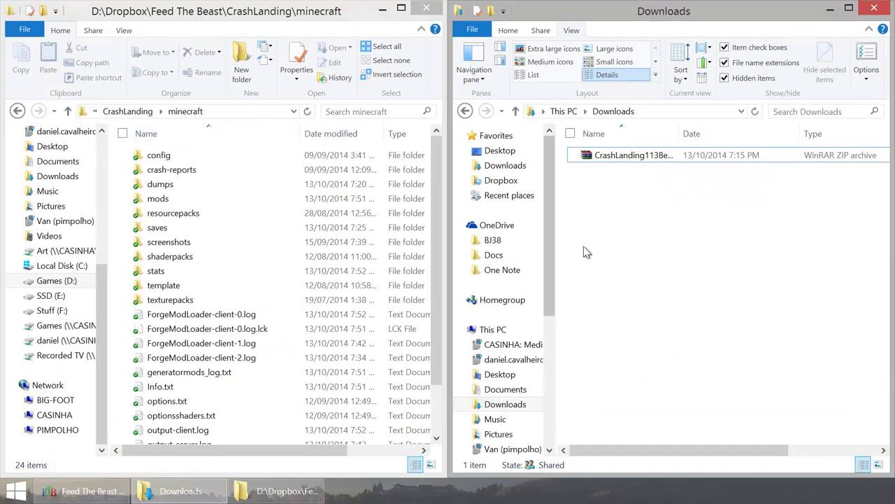
- Extract the CrashLanding zip with 7-Zip into a CrashLanding113Beta1 folder
right_click(618, 157)
mouse_move(642, 181)
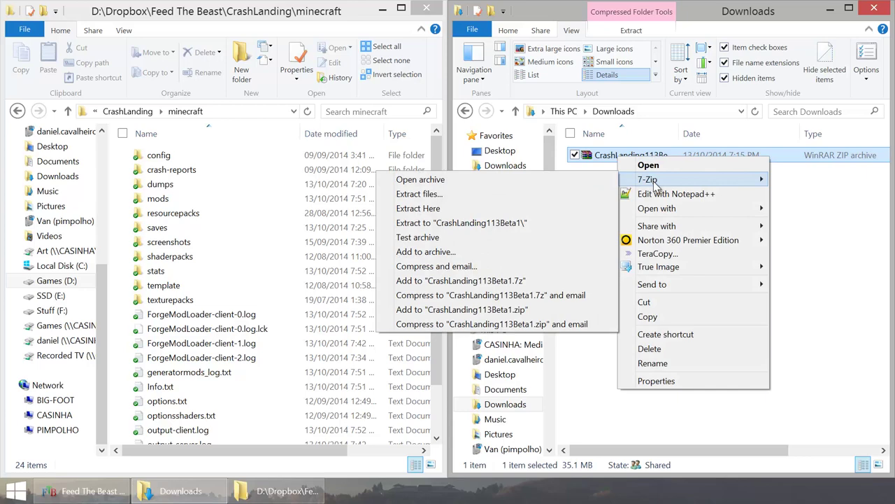
left_click(474, 229)
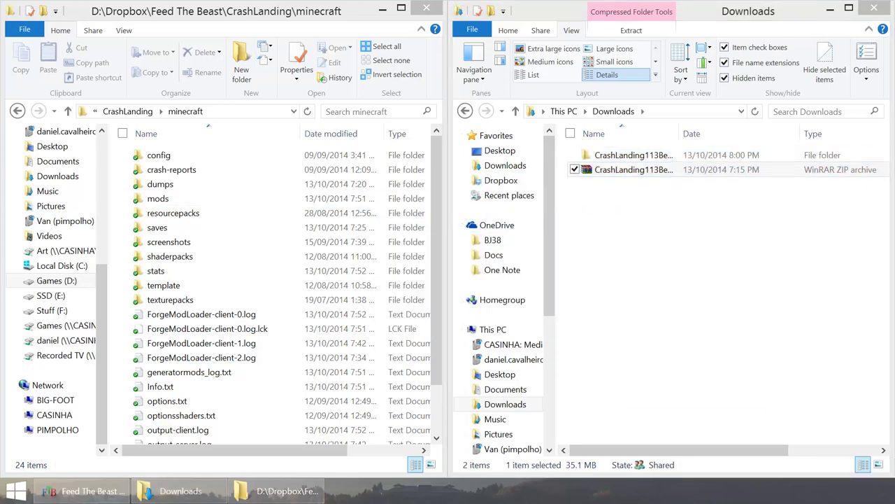
- Copy all 11 extracted folders into minecraft, overwriting, then check the saves folder's worlds
double_click(655, 156)
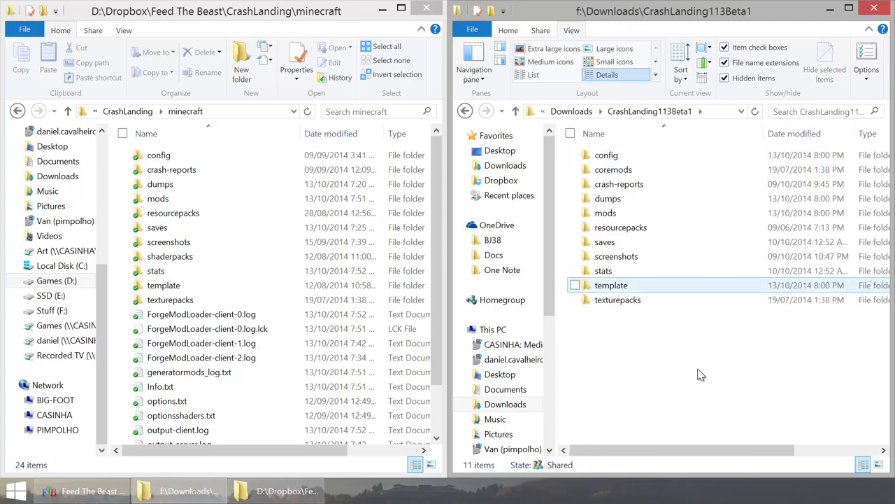
mouse_move(665, 360)
left_mouse_down()
mouse_move(603, 150)
mouse_move(212, 396)
mouse_move(272, 413)
left_mouse_up()
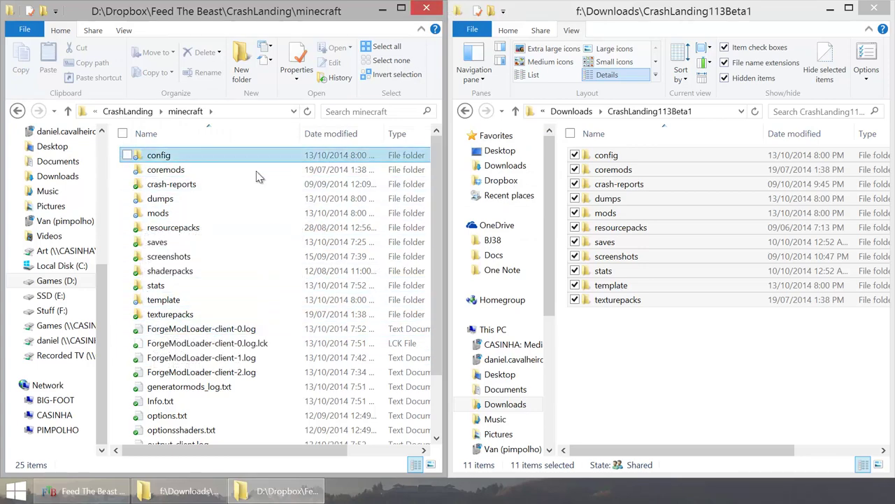
double_click(165, 244)
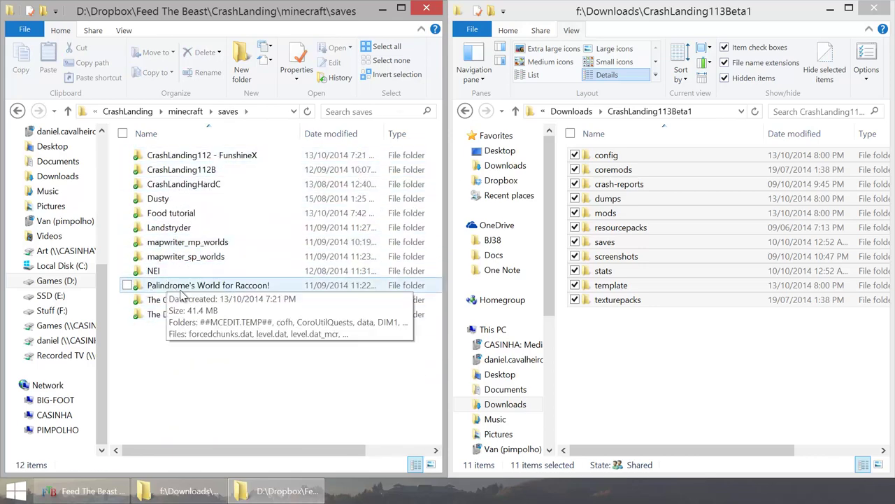
- Close both Explorer windows, launch Crash Landing, and maximize the Minecraft 1.6.4 window
left_click(427, 8)
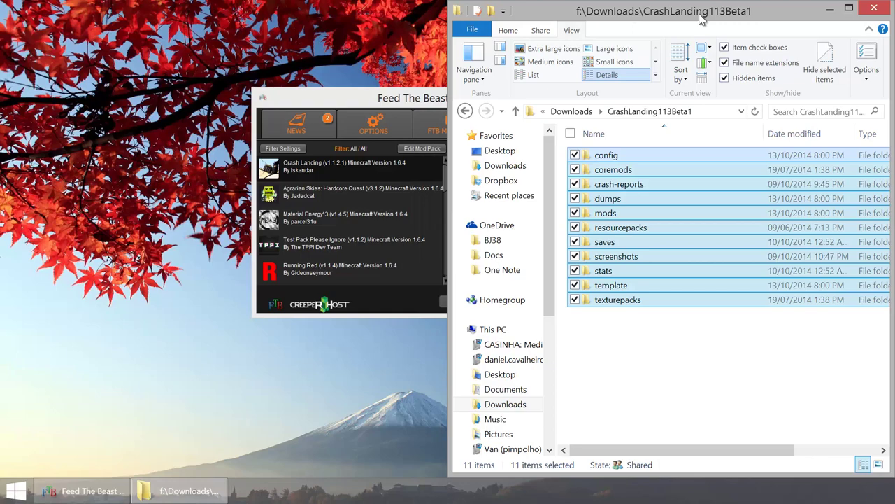
left_click(874, 8)
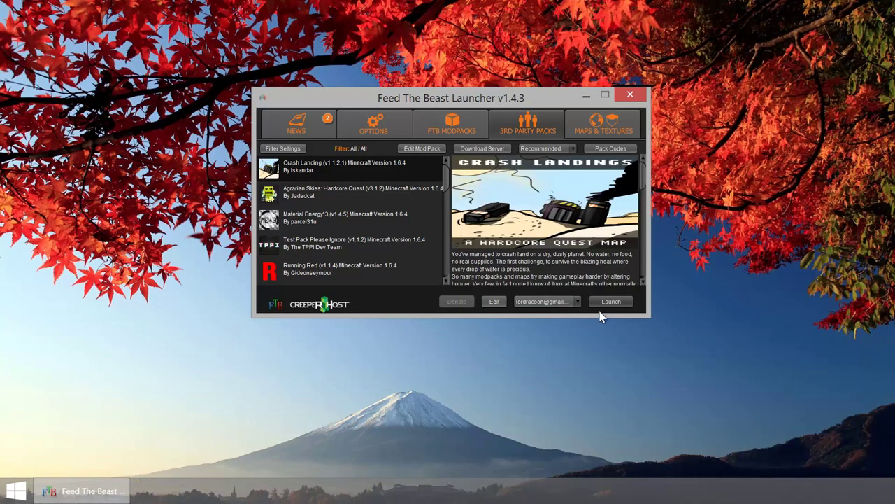
left_click(620, 305)
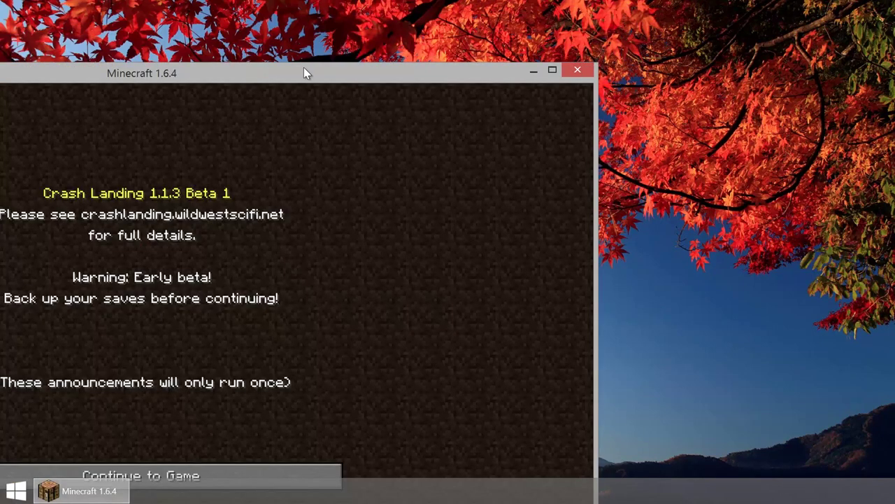
mouse_move(303, 73)
left_mouse_down()
mouse_move(410, 93)
mouse_move(616, 92)
mouse_move(691, 6)
left_mouse_up()
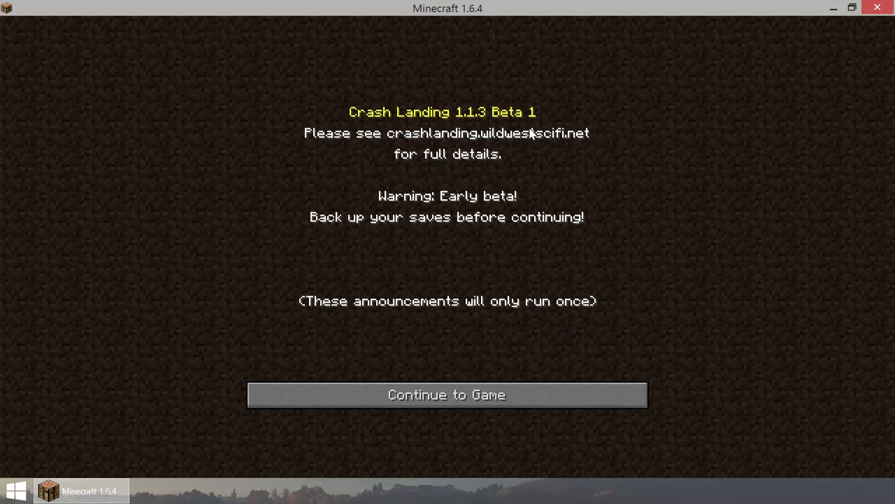
- Continue past the 1.1.3 Beta 1 announcement and open the Food tutorial world from Singleplayer
left_click(483, 396)
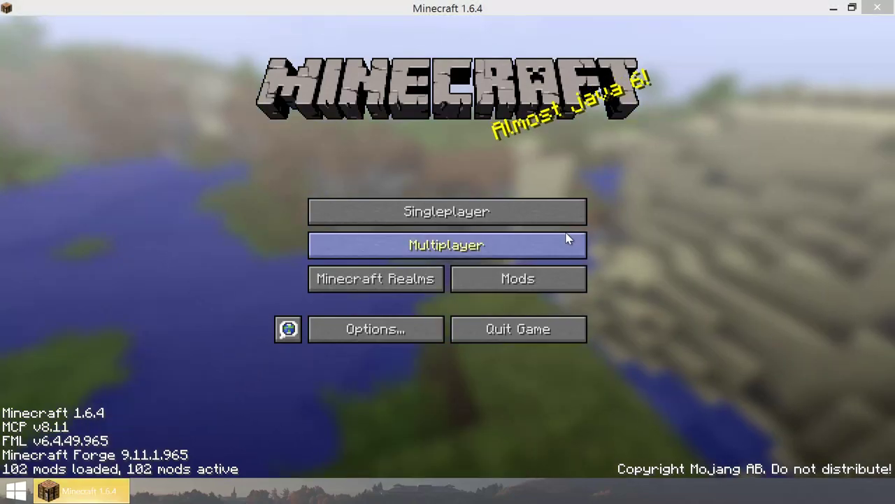
left_click(500, 212)
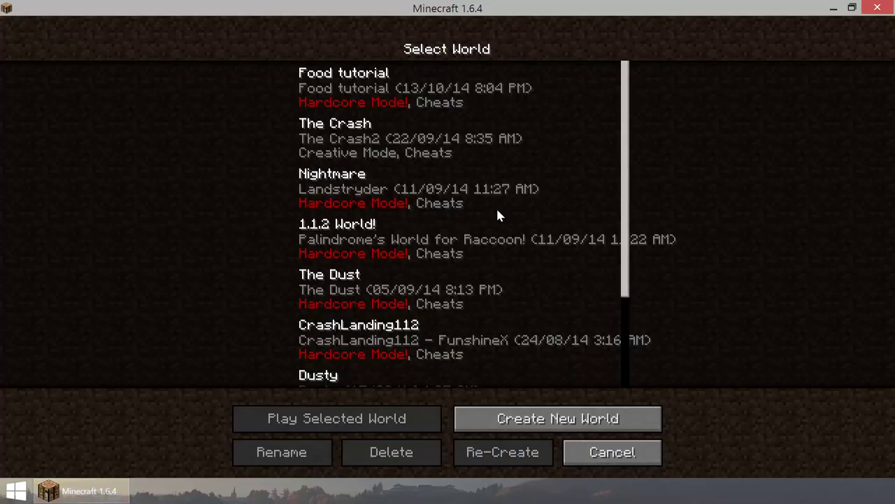
double_click(361, 97)
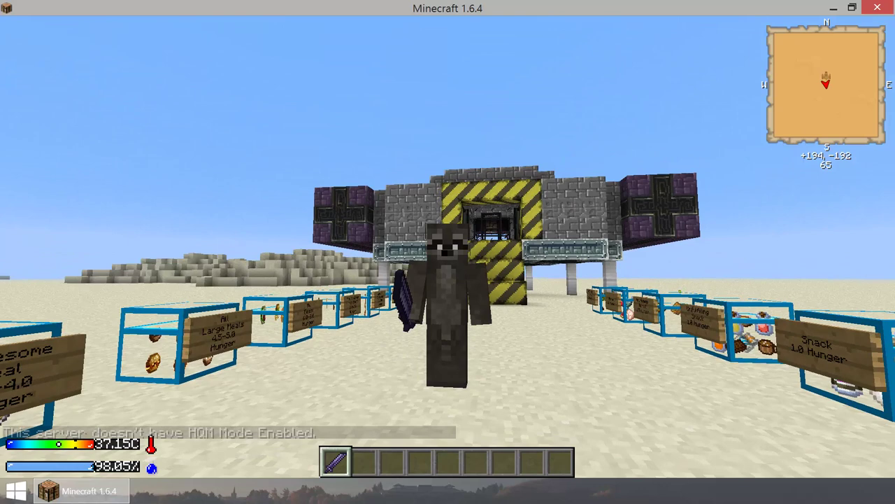
right_click(448, 252)
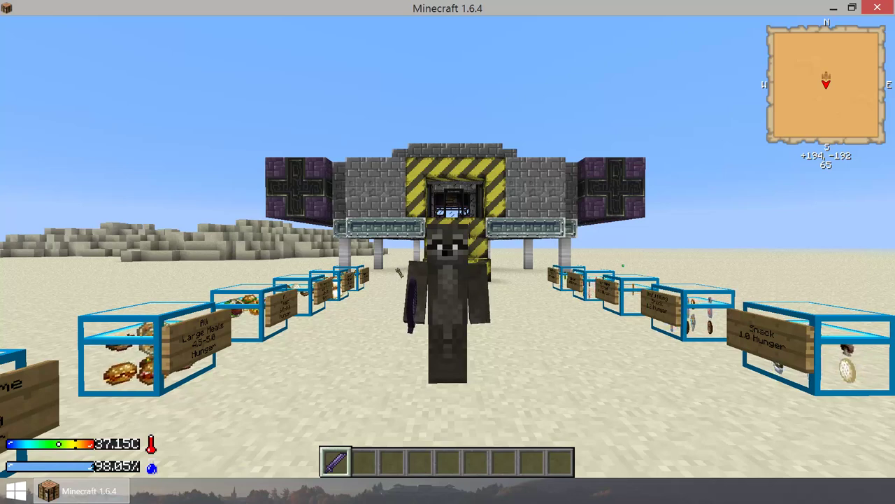
key("w")
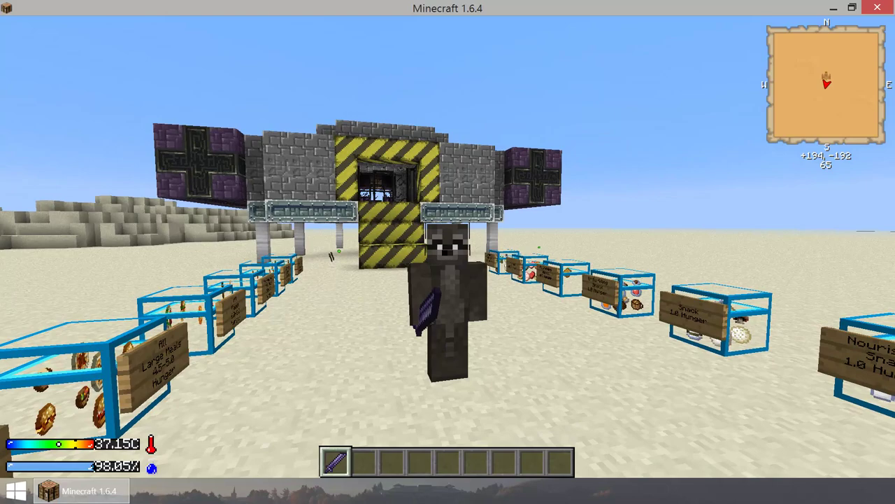
key("w")
mouse_move(447, 252)
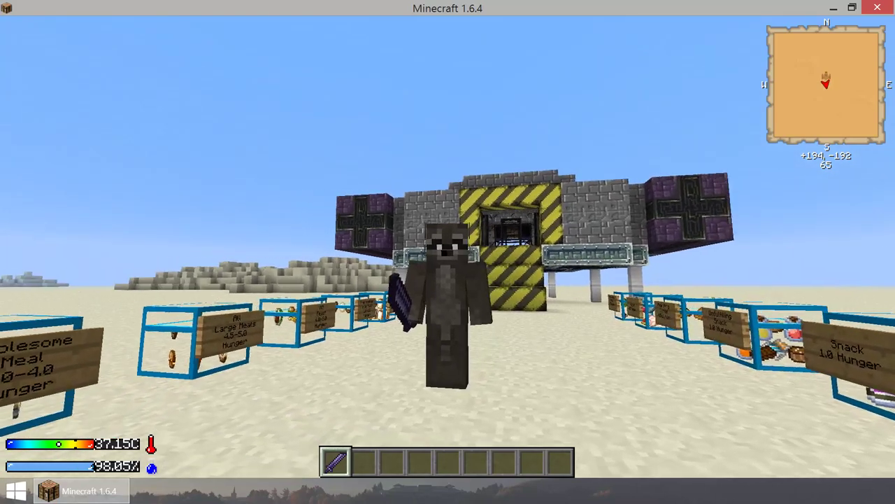